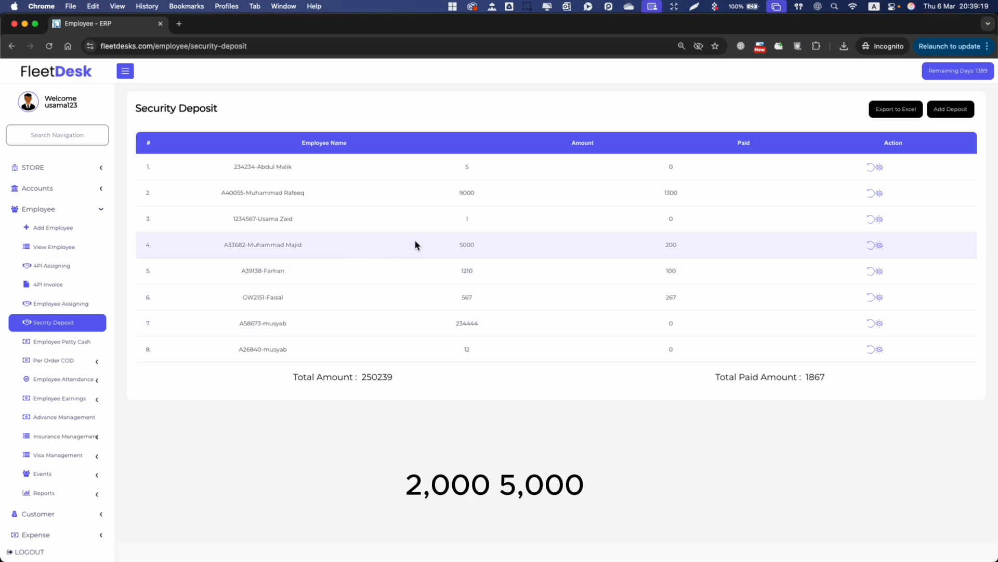
left_click(526, 251)
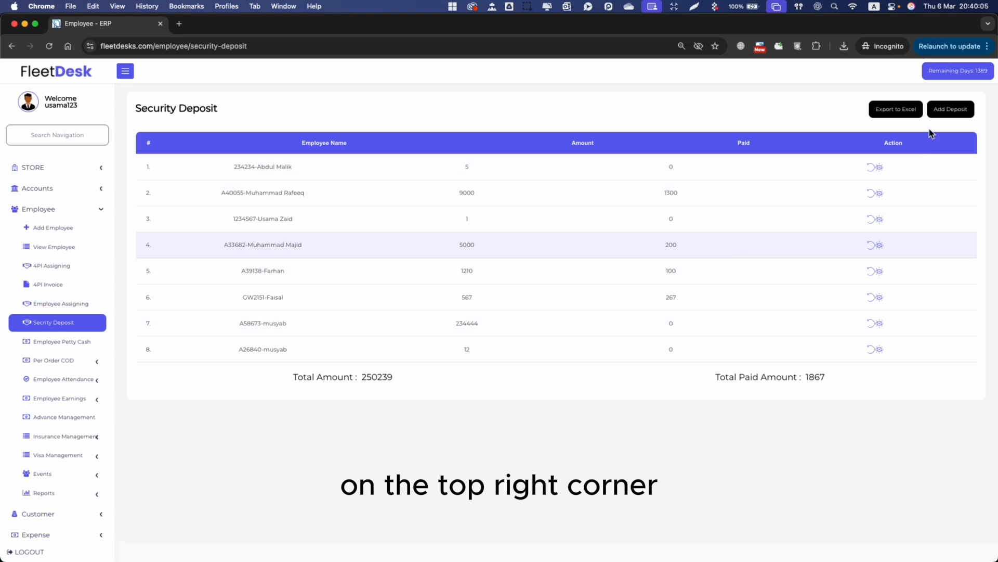
Save a 2000 deposit for the employee dated 02/03/2025 with remark 'vacation security amount'
left_click(952, 109)
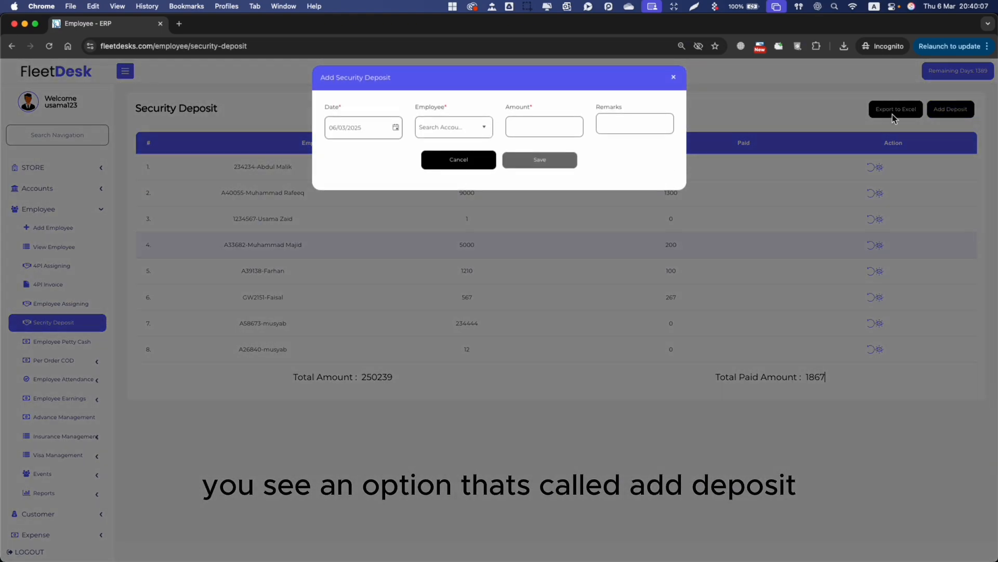
left_click(379, 127)
left_click(396, 128)
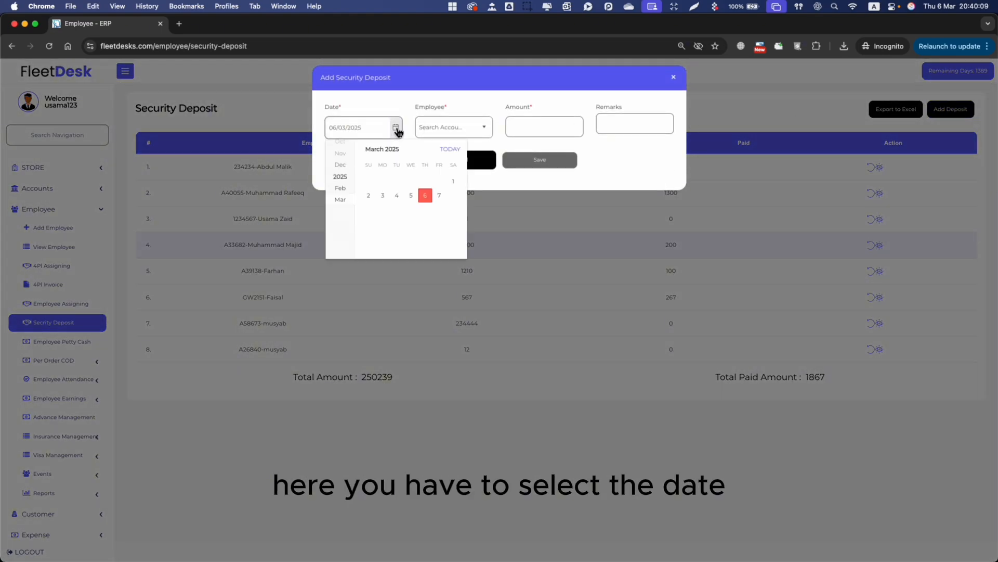
left_click(369, 195)
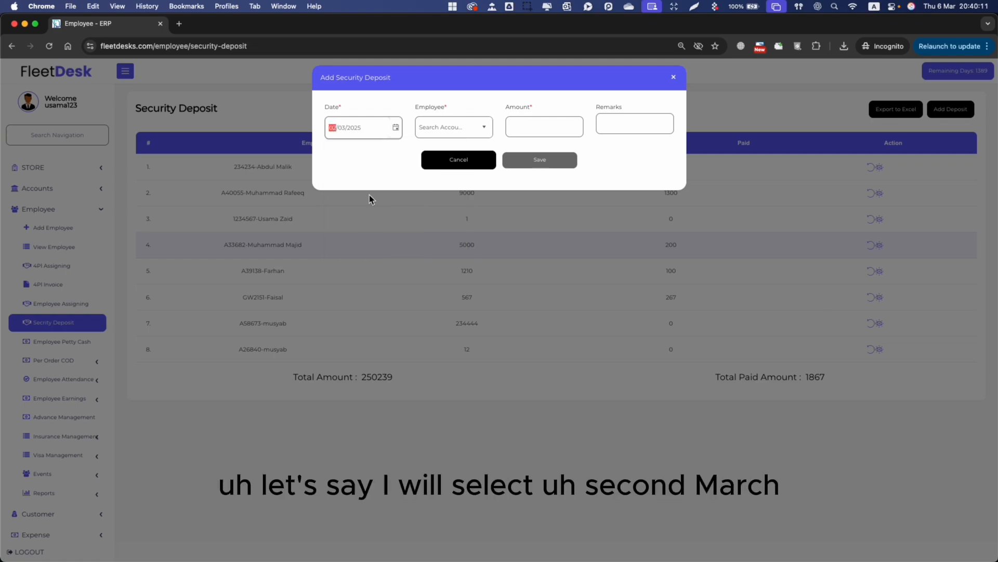
left_click(476, 128)
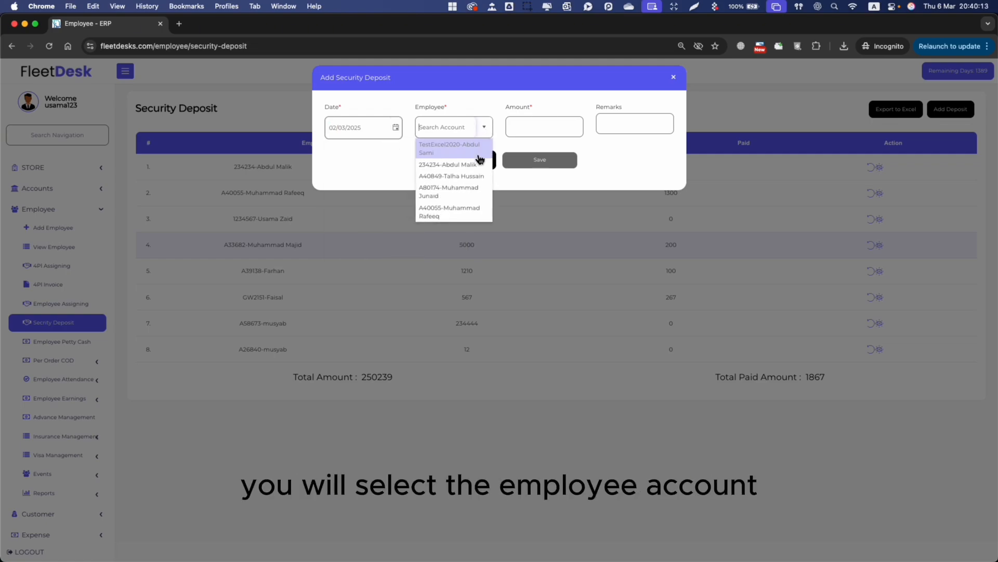
scroll(465, 182, "down", 10)
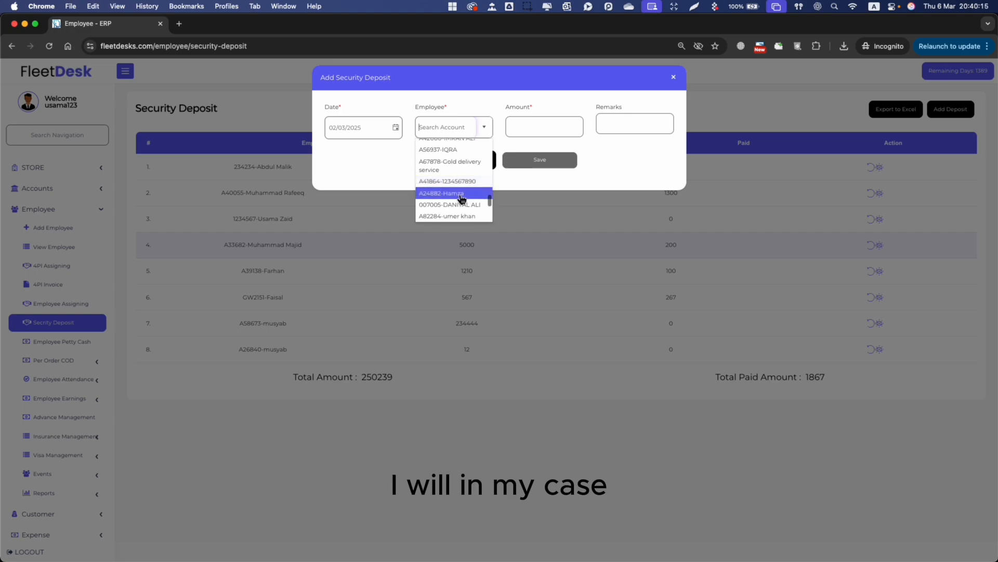
left_click(468, 182)
left_click(539, 132)
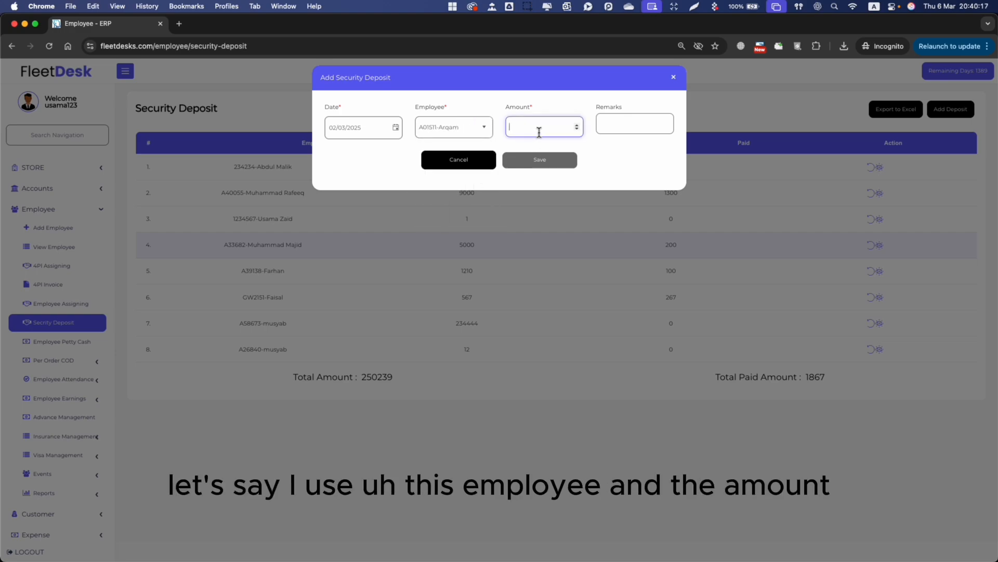
type("2000")
key("Tab")
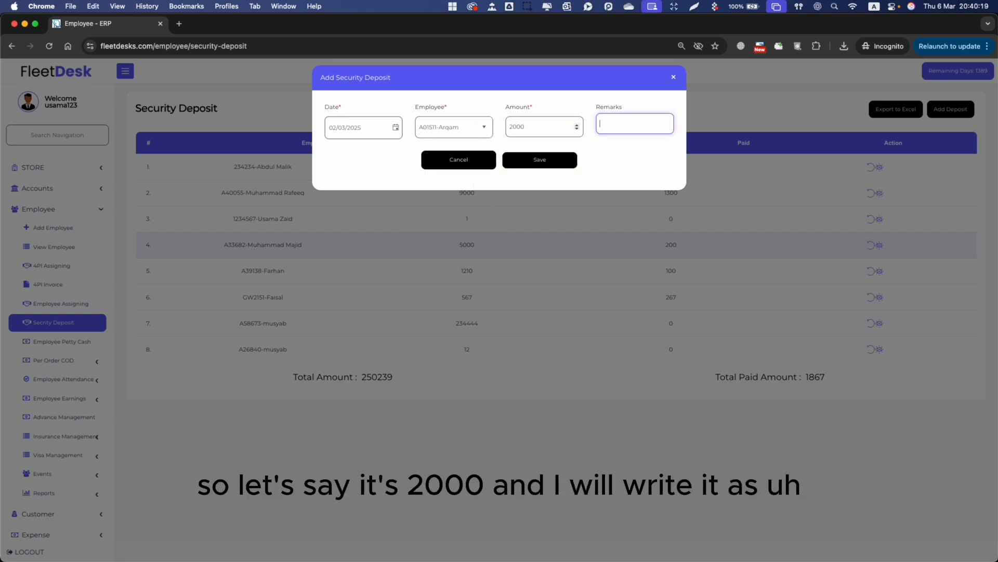
type("sevacation")
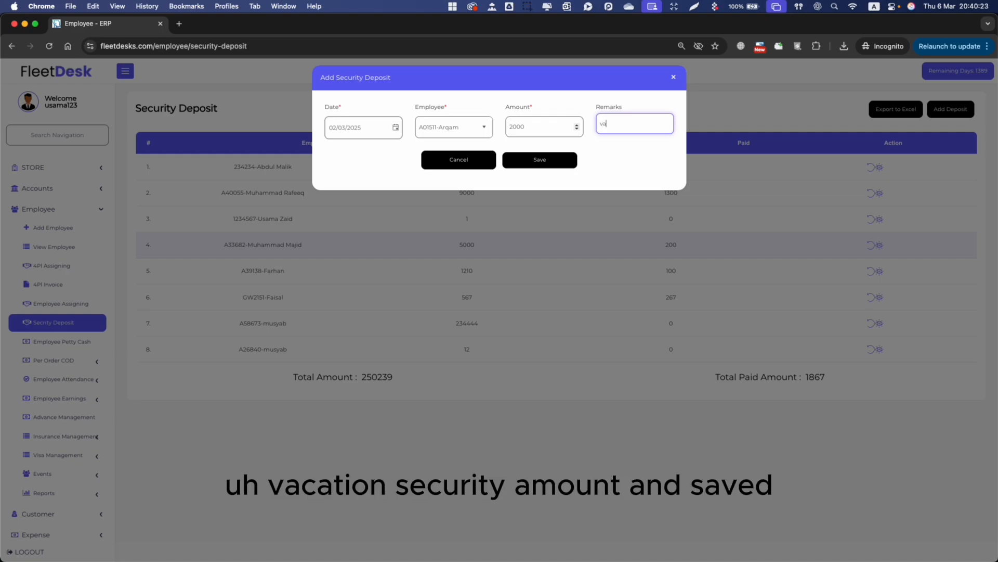
type(" security amount")
left_click(557, 164)
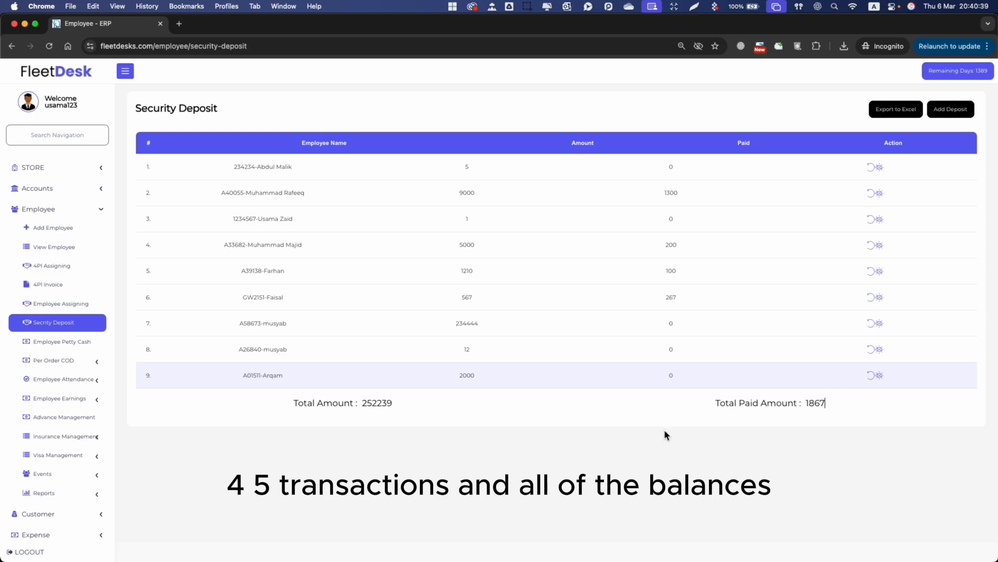
Check the new 2000 deposit in row 9, with the total now 252239
double_click(467, 375)
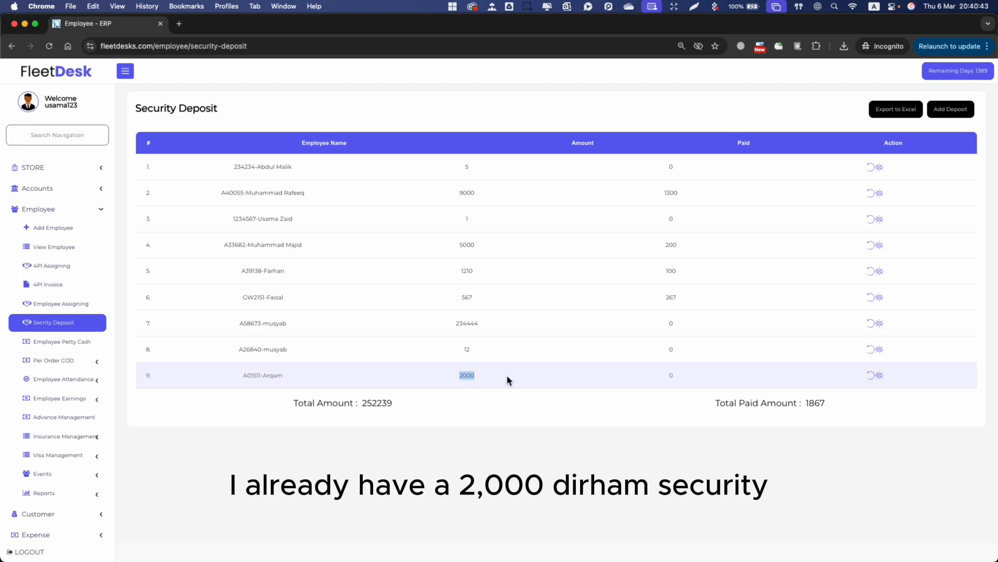
left_click(498, 426)
Start another deposit for the same employee, dated 04/03/2025
left_click(952, 113)
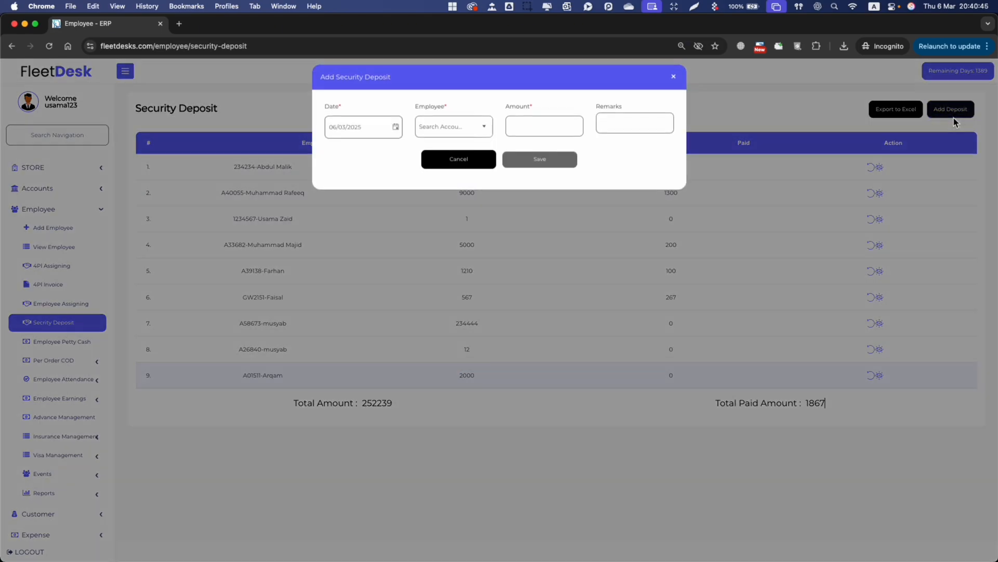
left_click(459, 127)
type("arq")
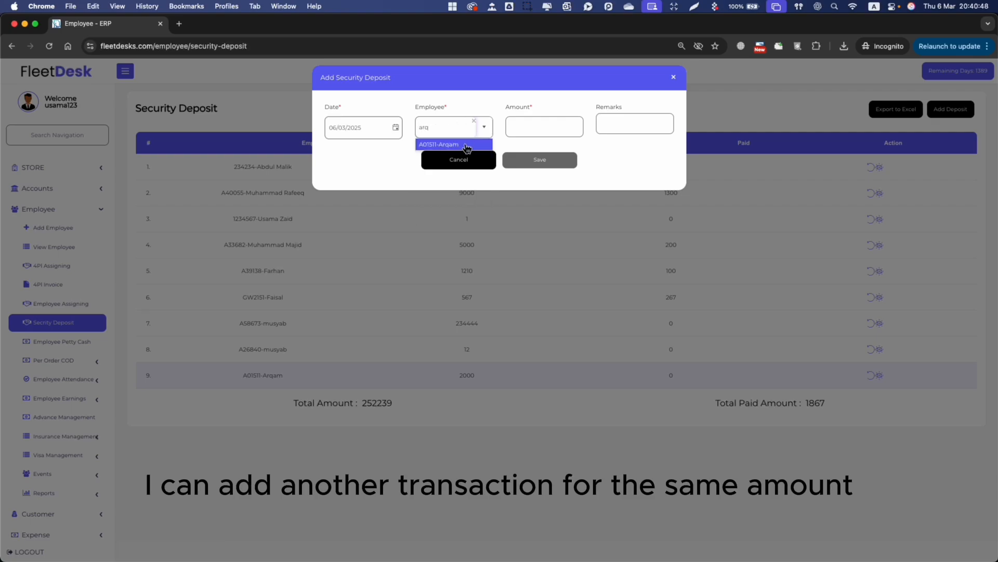
left_click(467, 145)
left_click(333, 127)
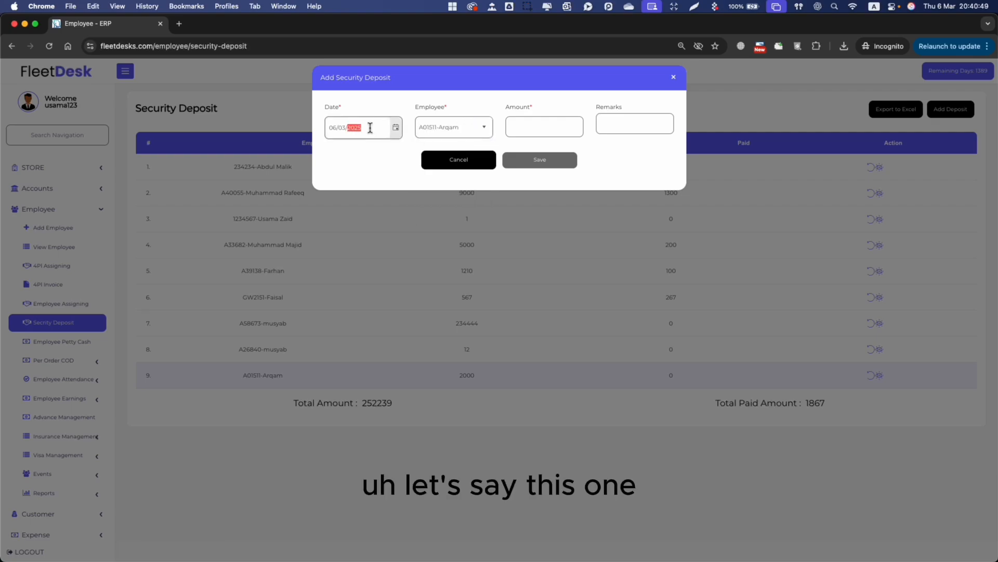
key("Down")
key("Down")
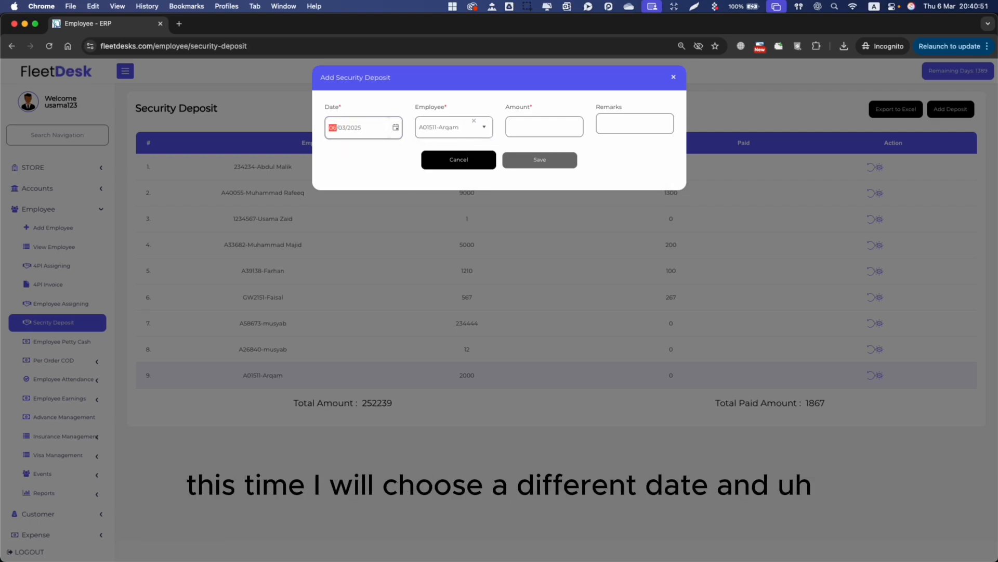
key("Down")
Enter 1000 with remark '2nd deposit', save it, and confirm the row now shows 3000
left_click(526, 127)
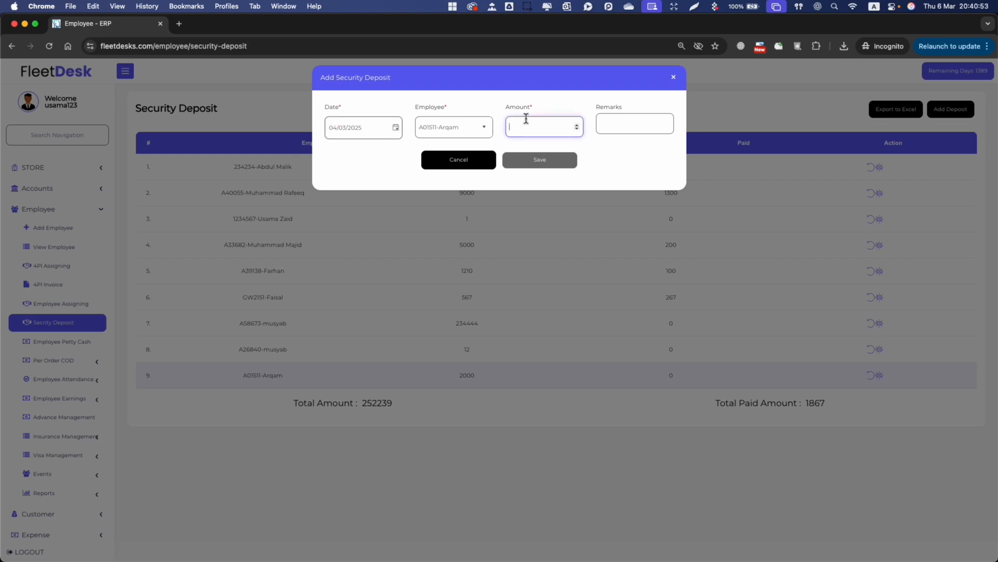
type("1000")
key("Tab")
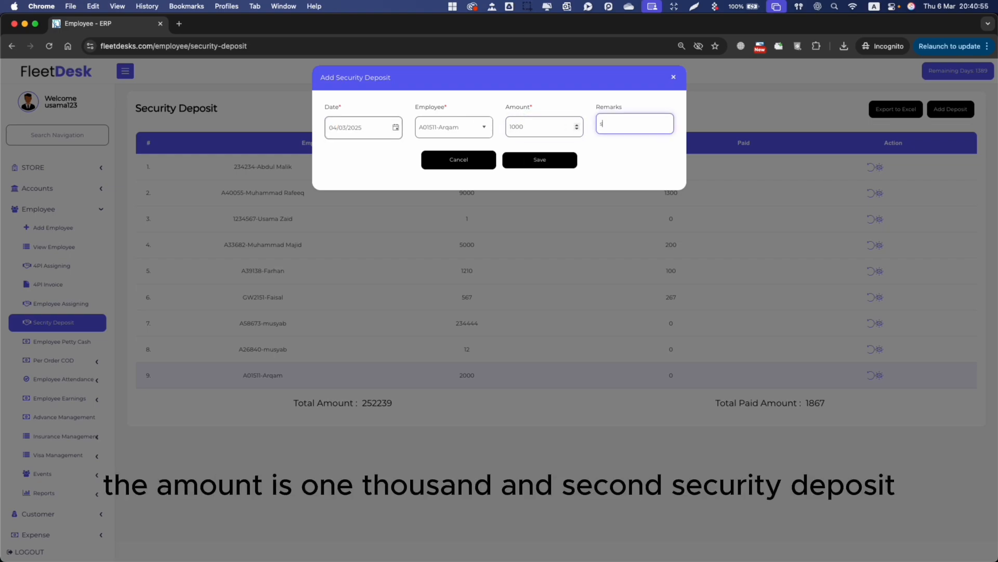
type("2nd deposit")
left_click(560, 159)
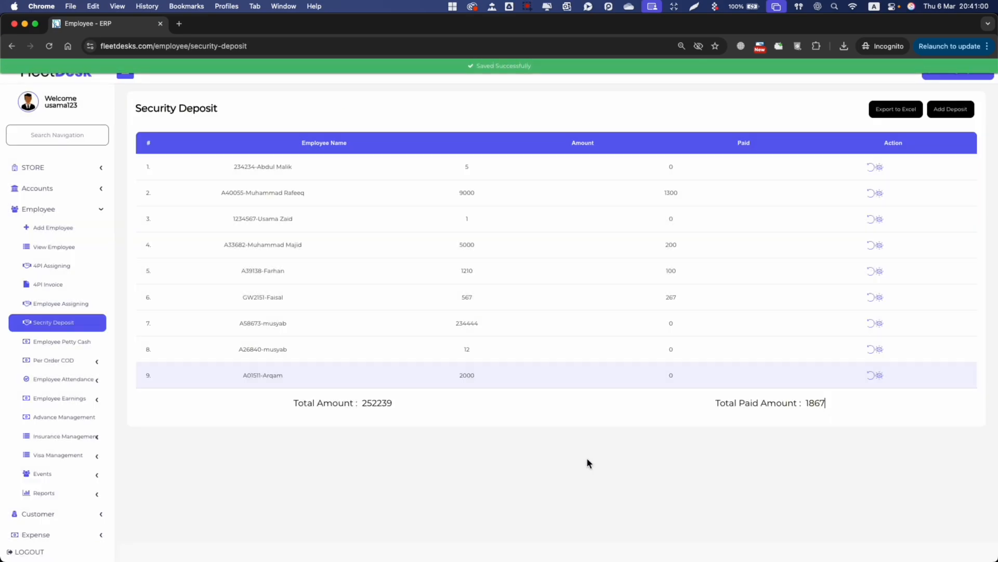
double_click(467, 375)
left_click(879, 375)
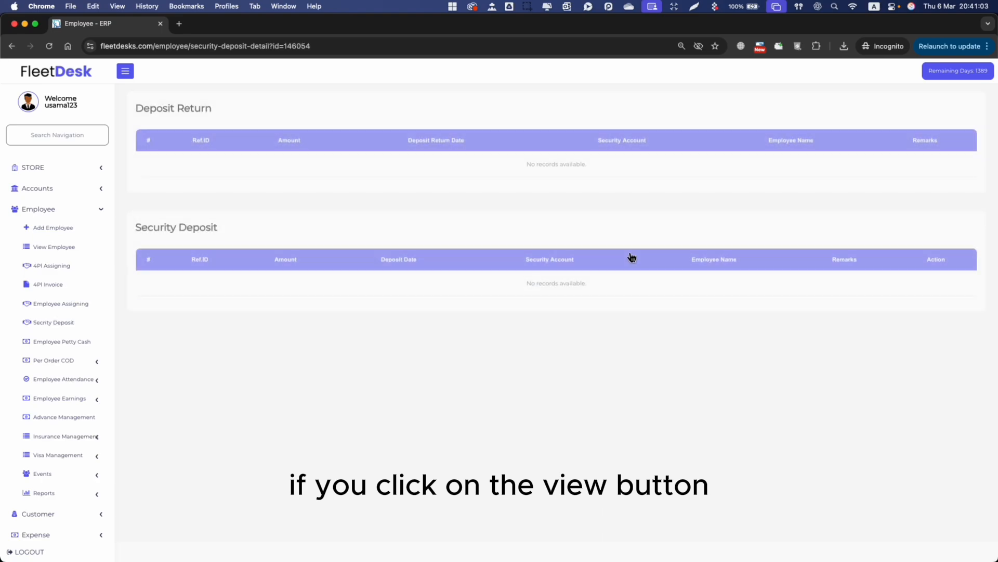
left_click_drag(206, 283, 247, 286)
left_click_drag(440, 283, 445, 307)
left_click(358, 292)
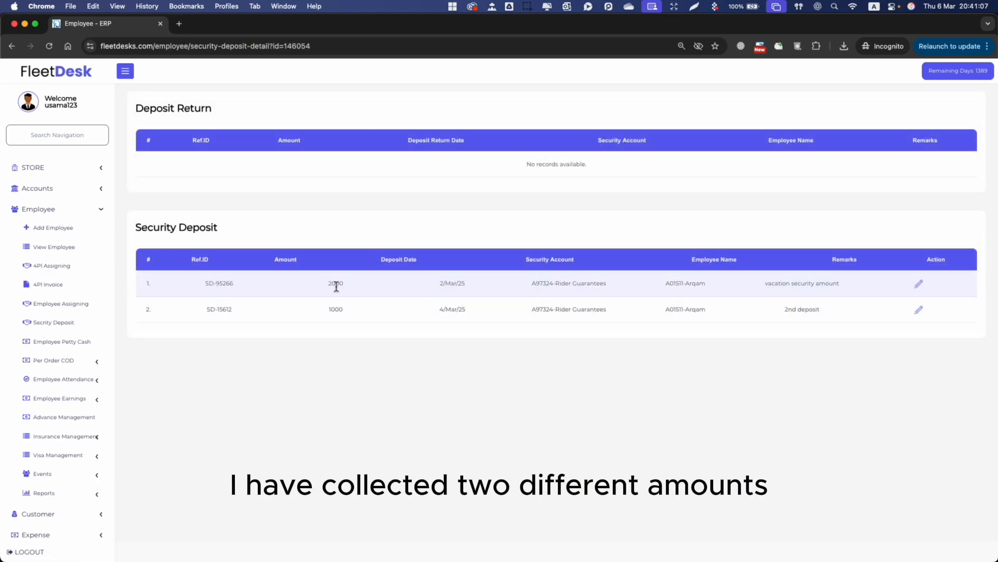
left_click_drag(344, 284, 328, 282)
left_click(333, 309)
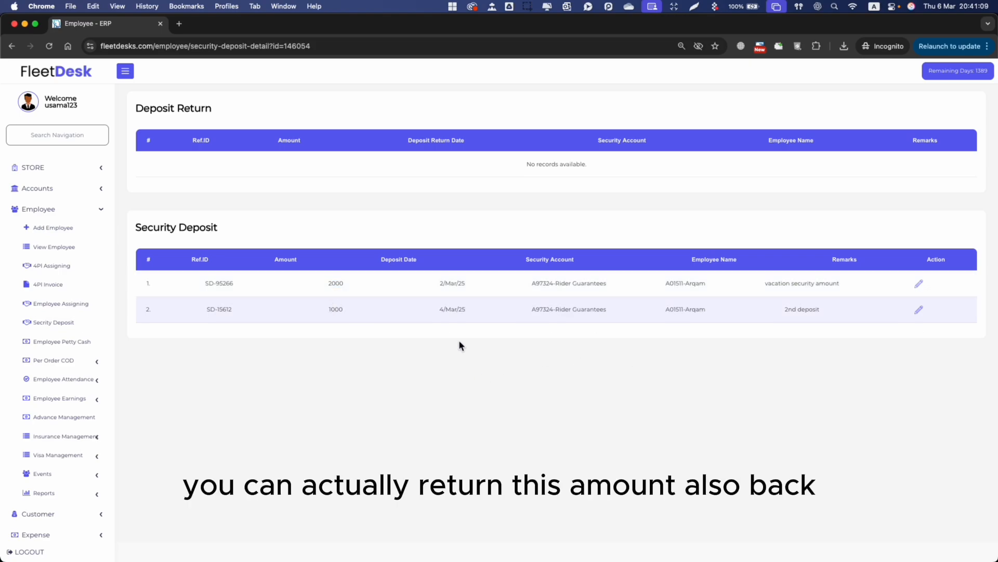
Start a return against the employee's 3000 deposit, dated 6 March 2025
left_click(18, 49)
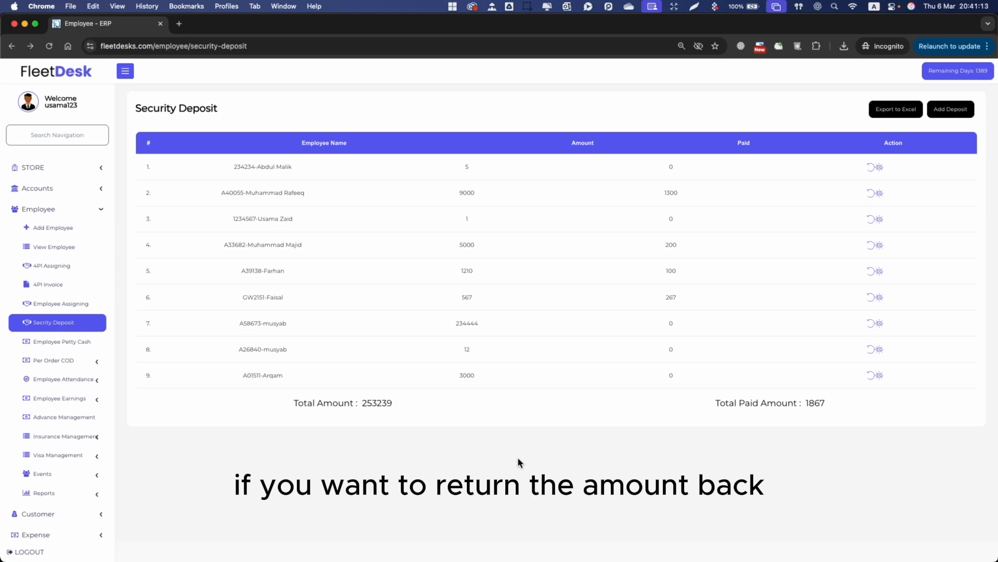
left_click(870, 375)
left_click(381, 131)
left_click(396, 128)
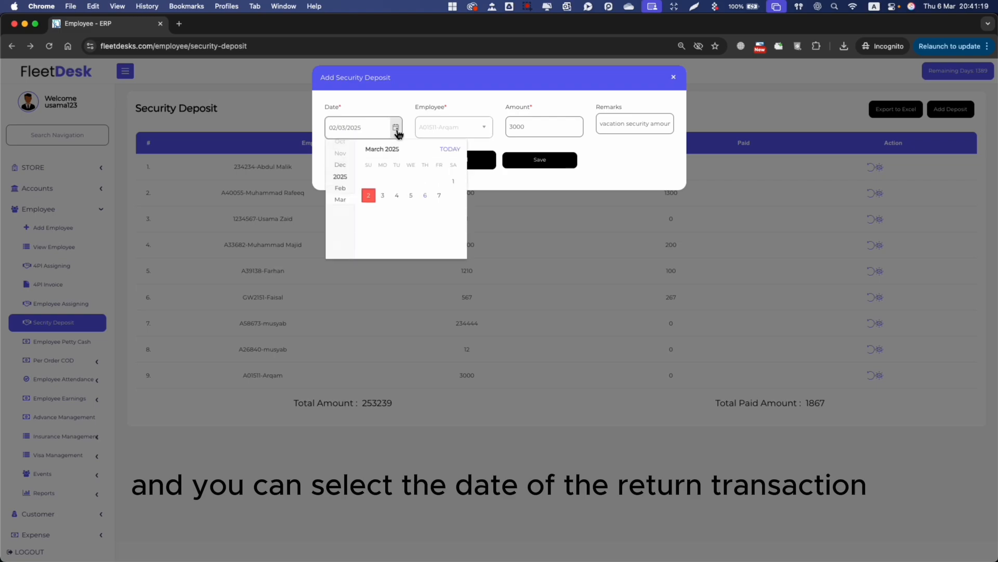
left_click(426, 196)
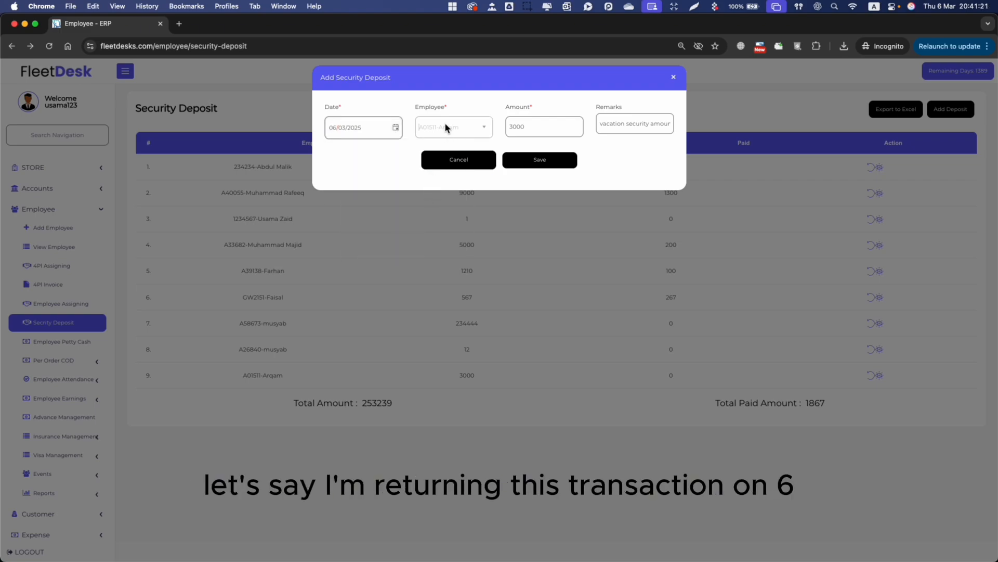
Set the return amount to 500 and save the return
left_click(549, 127)
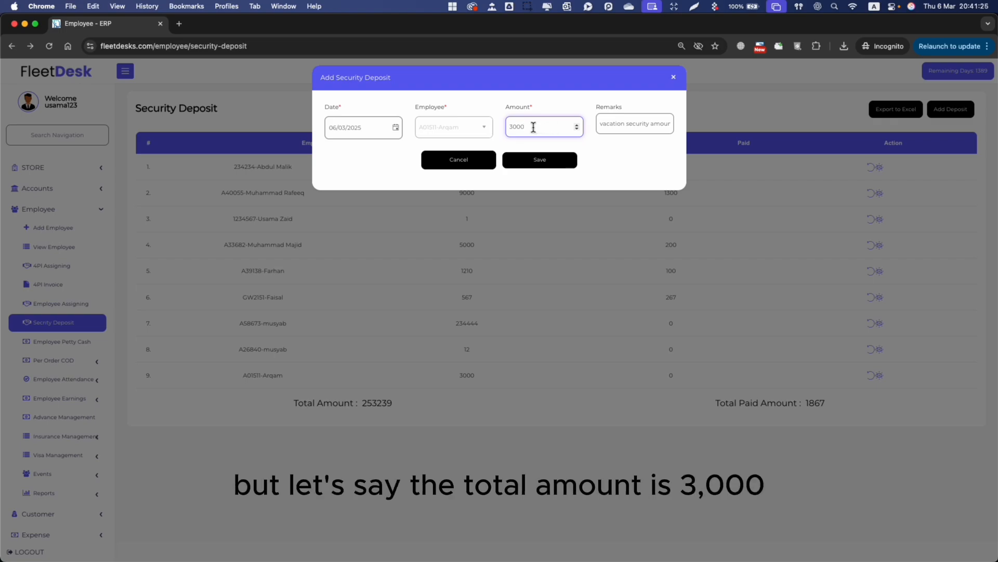
double_click(536, 128)
type("4000")
key("Tab")
left_click(555, 127)
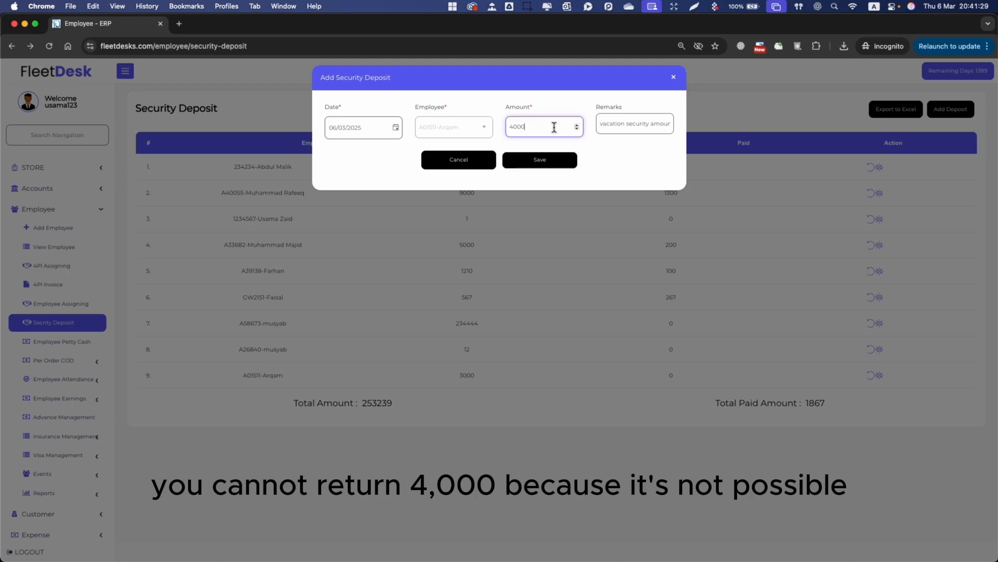
double_click(554, 127)
type("2")
type("200")
key("BackSpace")
key("BackSpace")
key("BackSpace")
type("500")
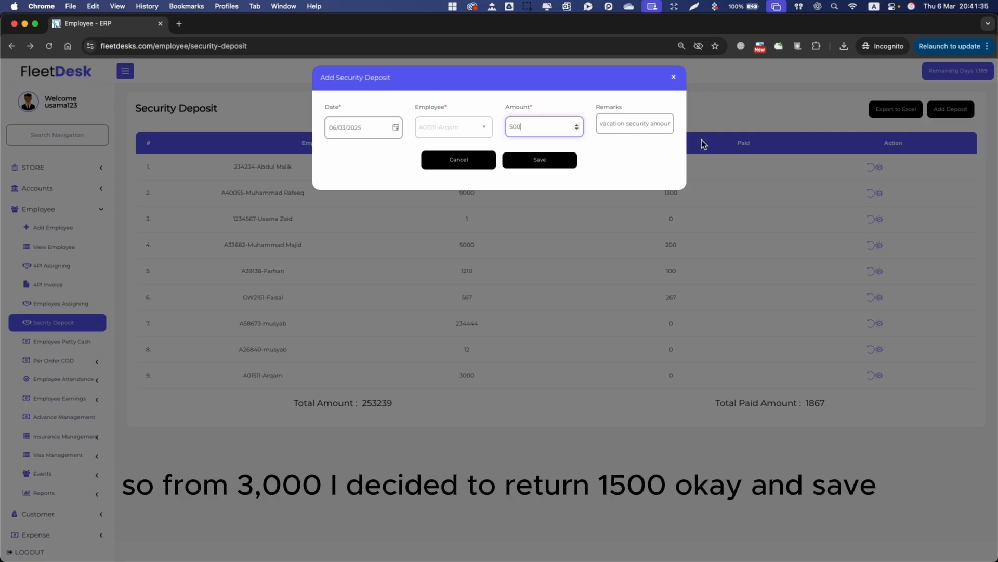
left_click(541, 160)
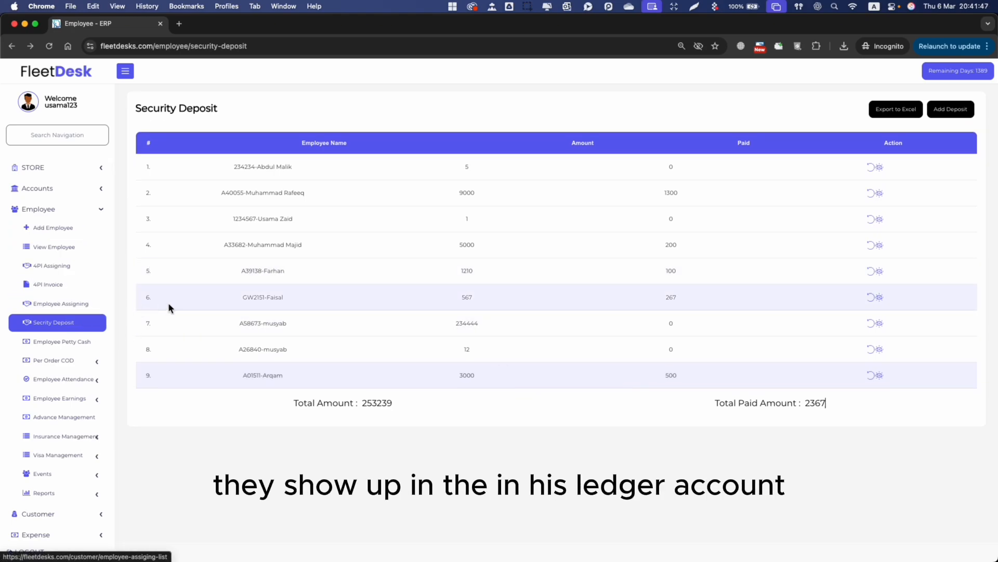
scroll(49, 161, "up", 1)
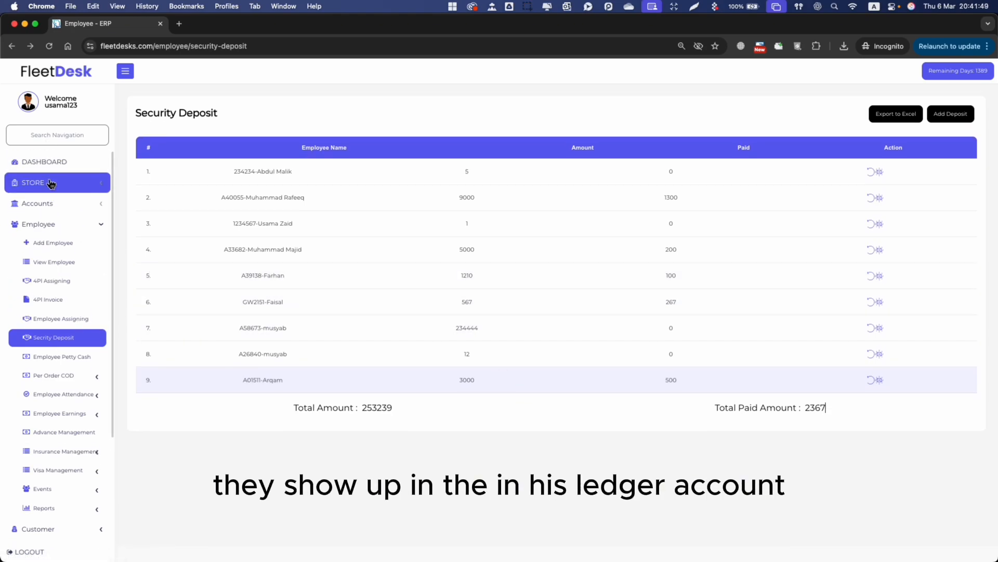
Search for the employee on the dashboard and open his details and ledger
left_click(60, 163)
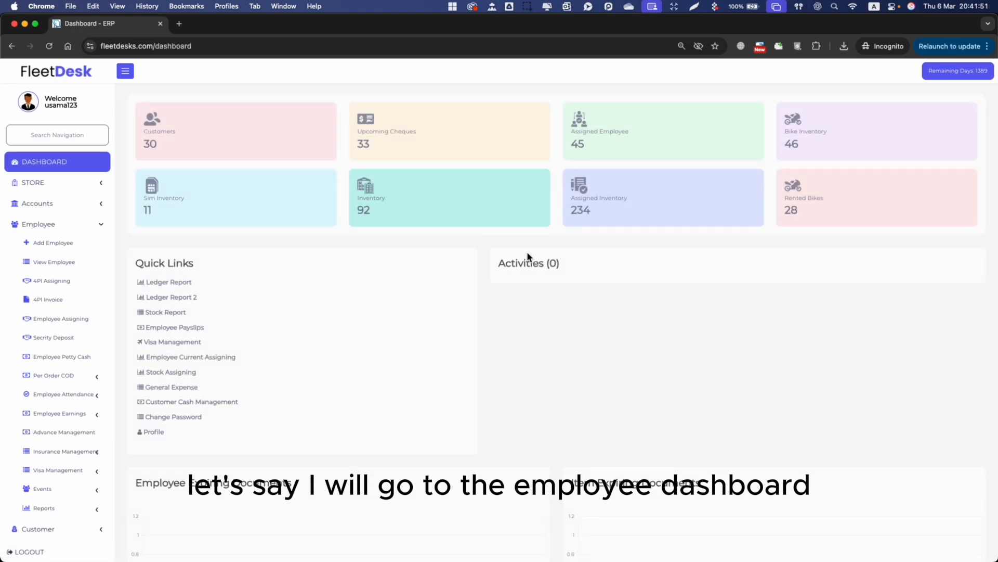
key("super+f")
type("arqam")
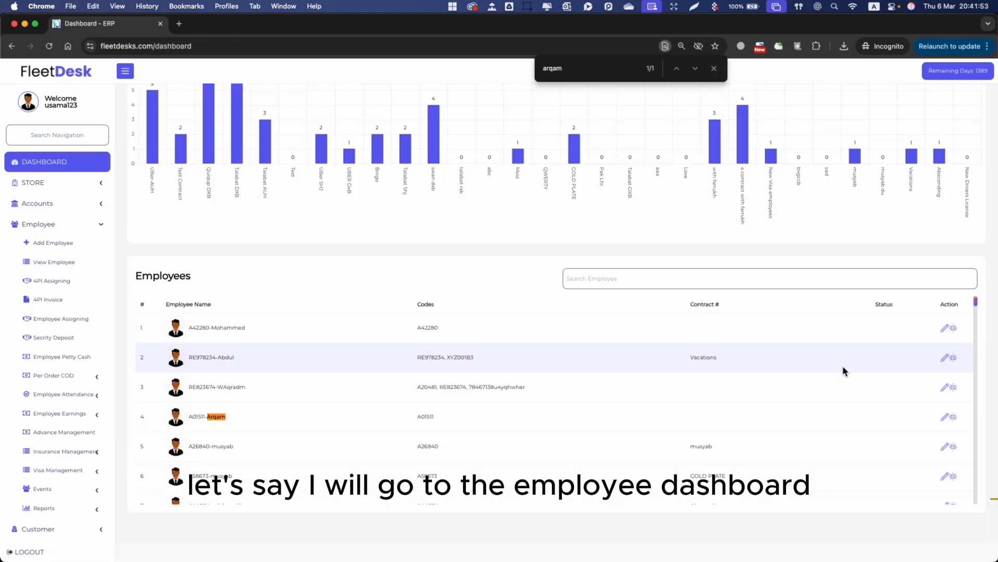
left_click(953, 417)
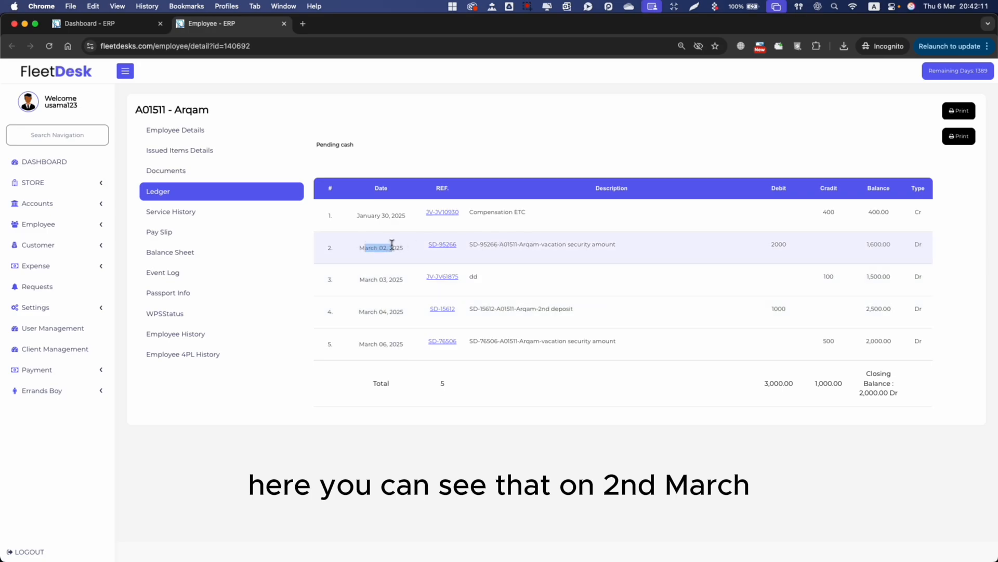
Review the ledger: 2000 debit March 02, 1000 debit March 04, 500 return March 06, closing 2,000.00 Dr
left_click_drag(480, 244, 566, 244)
double_click(775, 243)
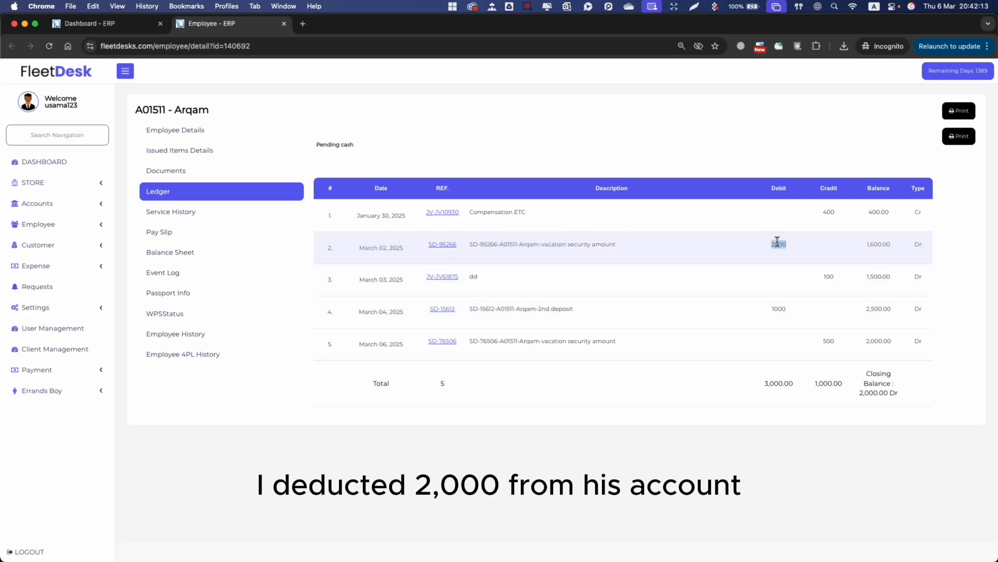
left_click(784, 244)
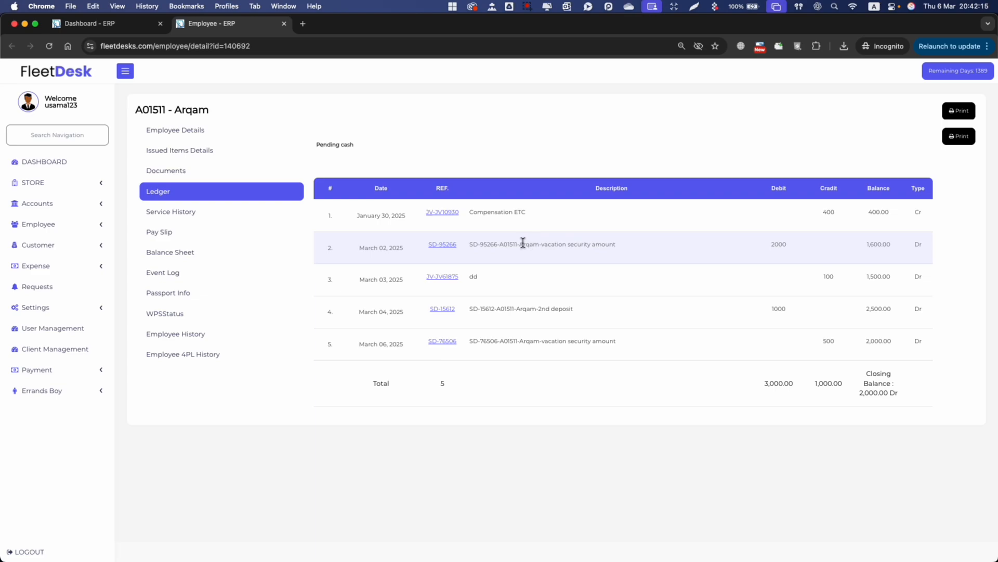
left_click_drag(547, 244, 586, 241)
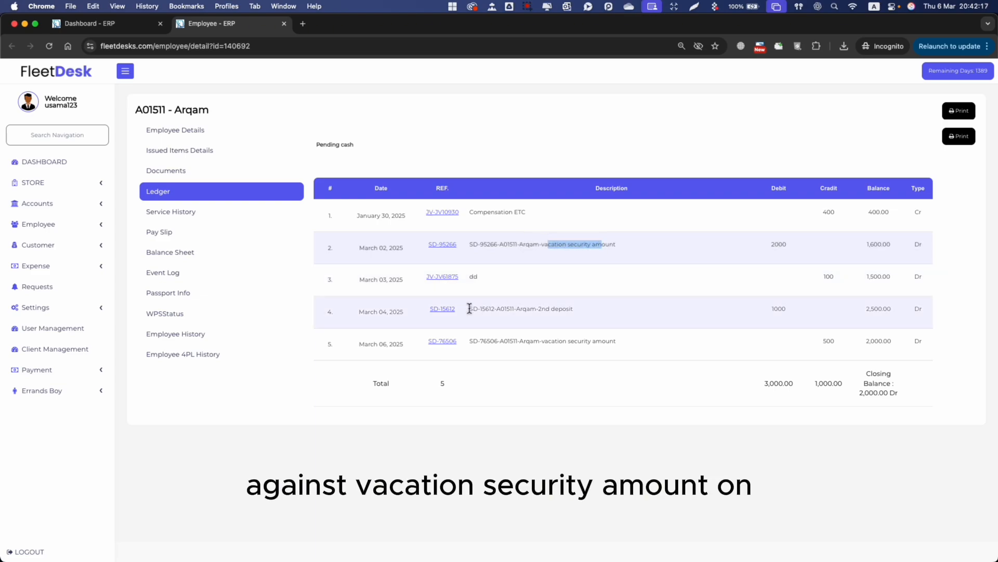
left_click(404, 312)
left_click_drag(499, 308, 572, 308)
left_click(573, 308)
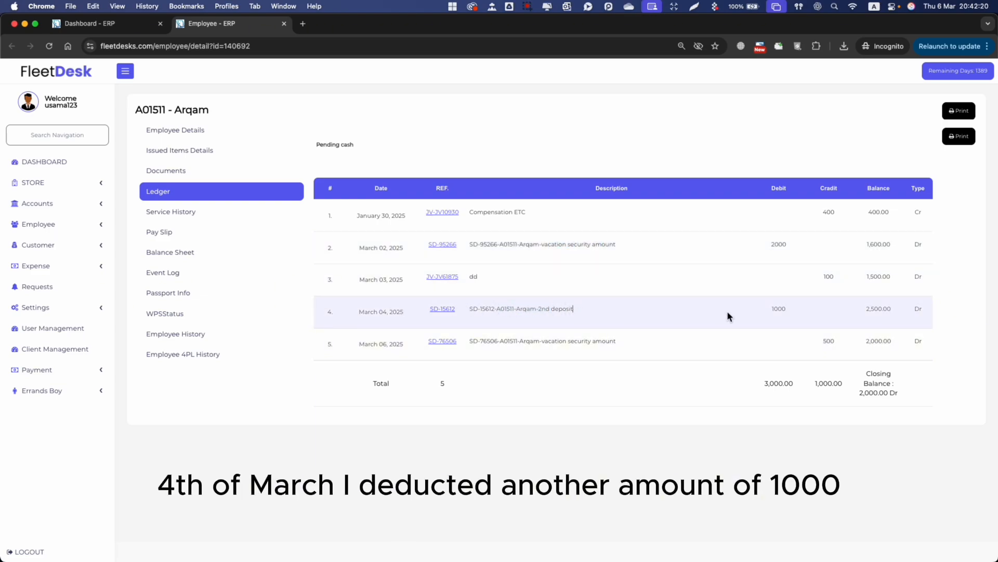
double_click(781, 310)
left_click(918, 309)
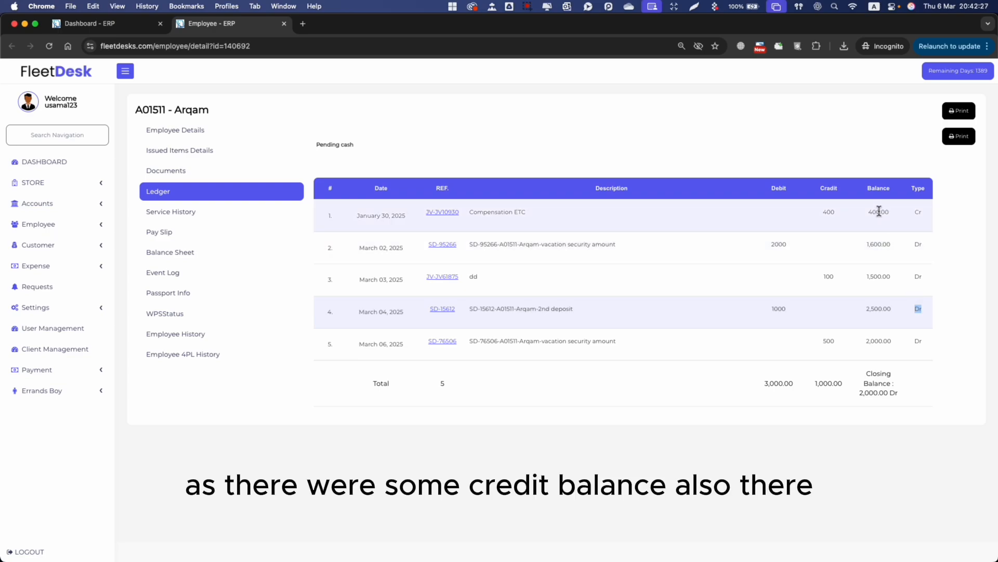
left_click_drag(471, 340, 581, 337)
left_click(597, 343)
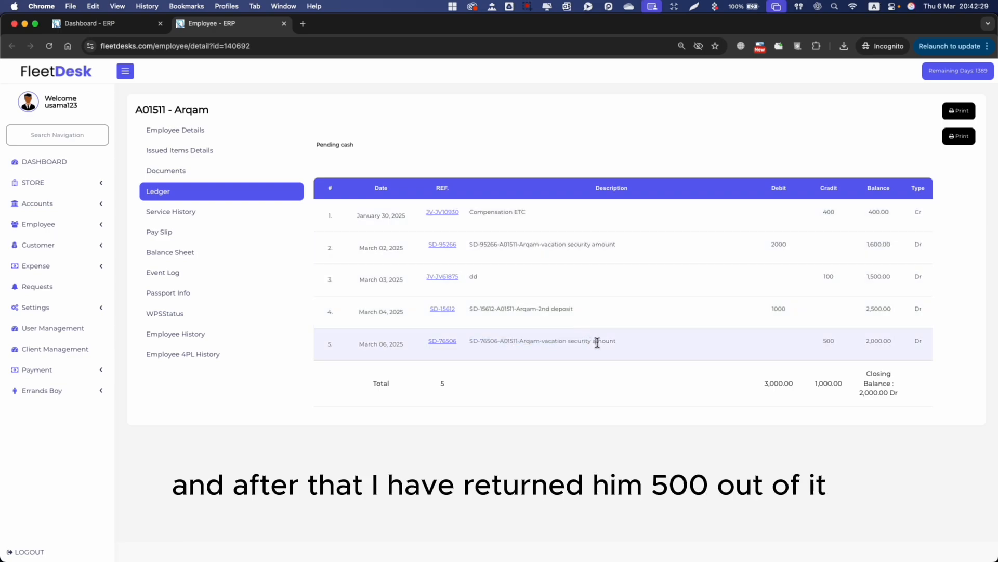
double_click(825, 342)
left_click_drag(861, 392, 898, 394)
left_click(870, 430)
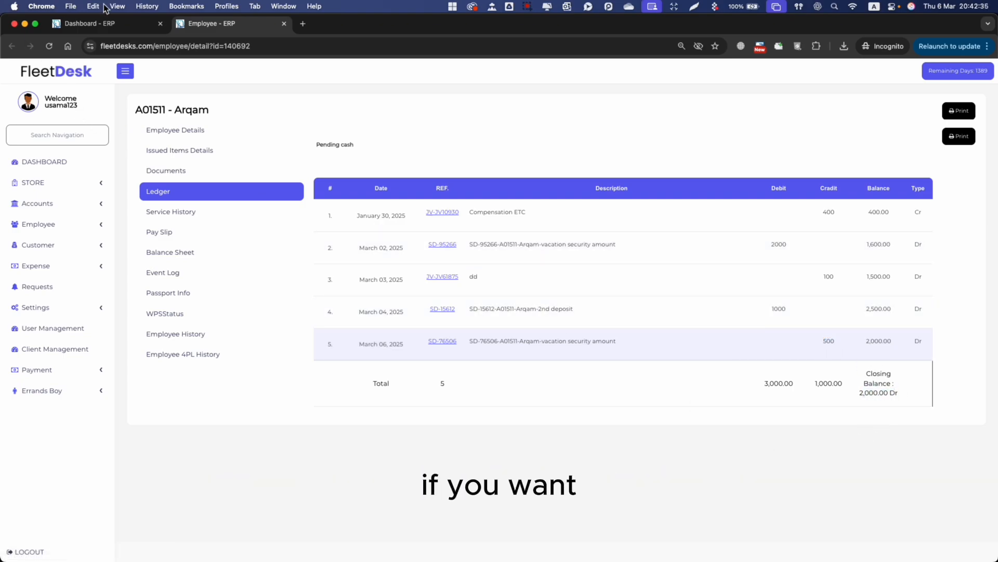
In the first tab, go back twice to the Categorical Journal Voucher form
left_click(64, 24)
left_click(13, 47)
left_click(12, 47)
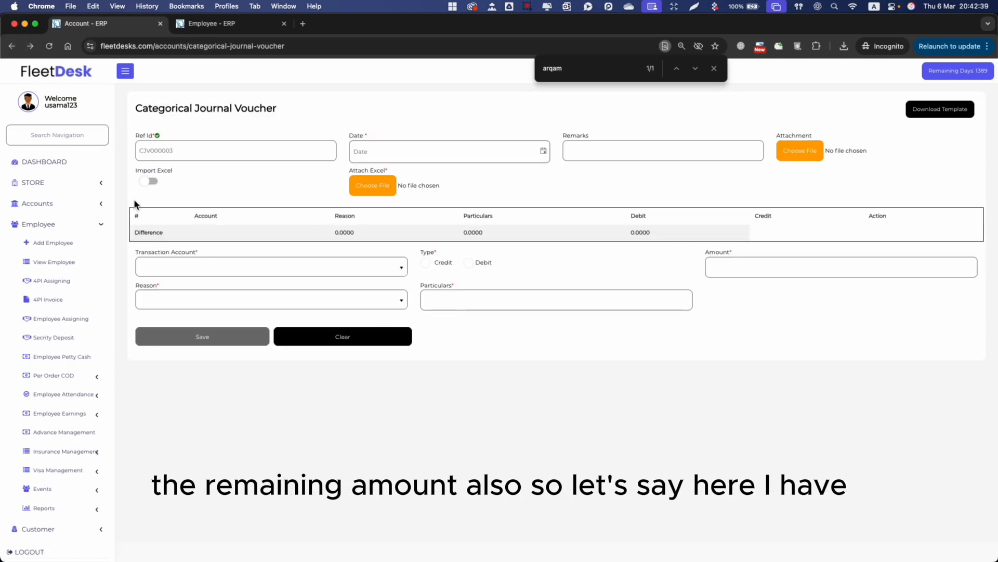
Return the row 9 employee's remaining 2500, dated 06/03/2025
left_click(30, 46)
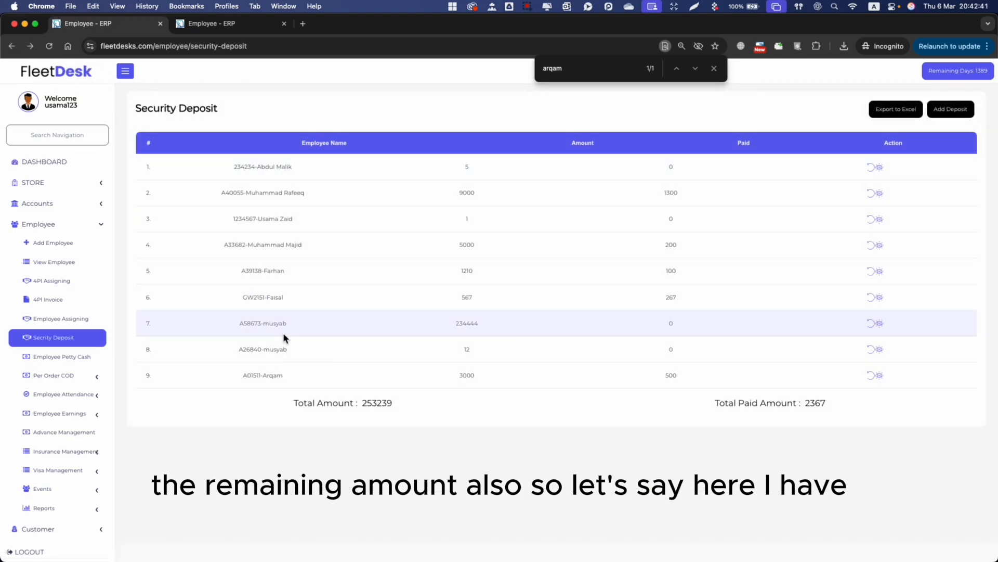
left_click(871, 375)
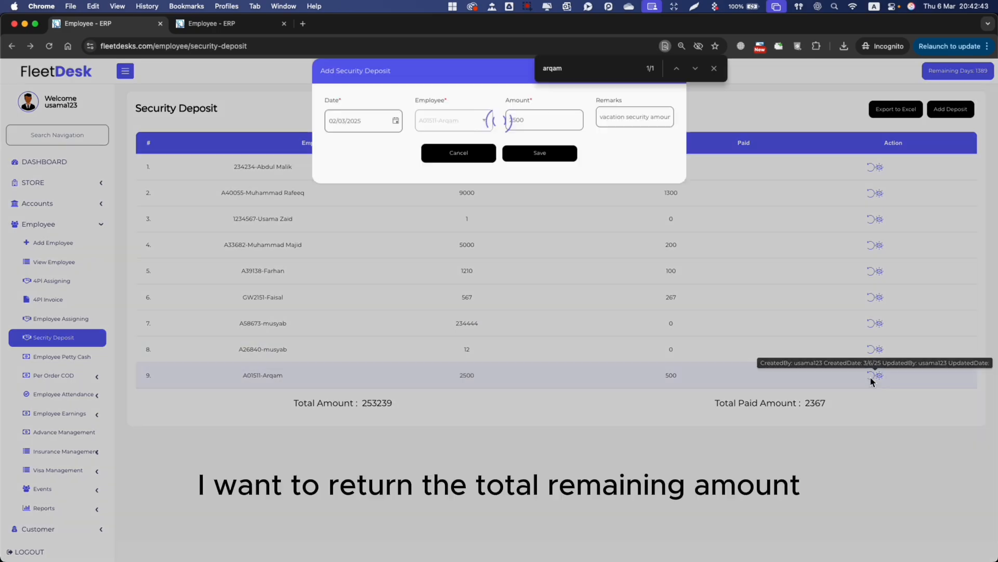
left_click(381, 125)
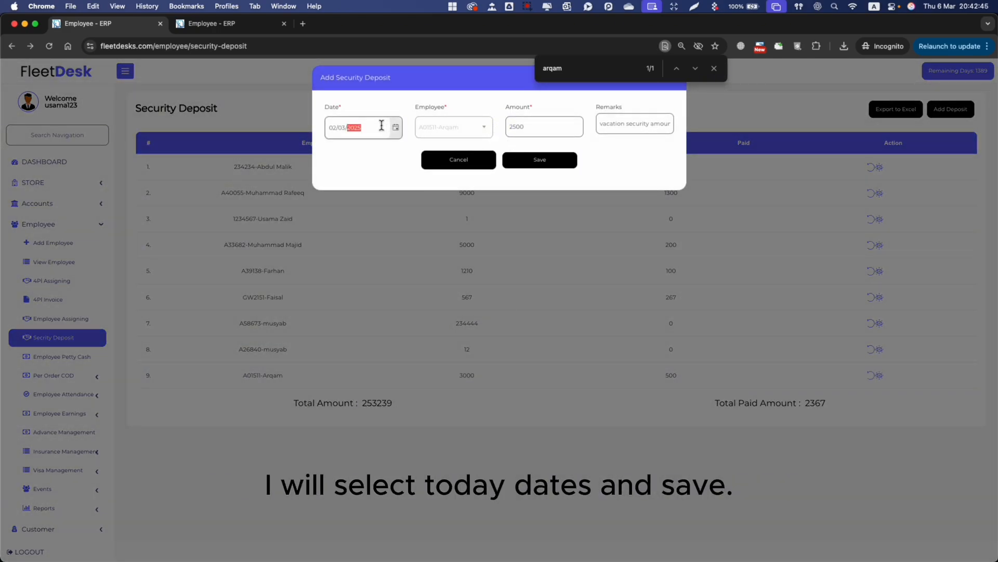
left_click(396, 127)
left_click(430, 192)
left_click(539, 162)
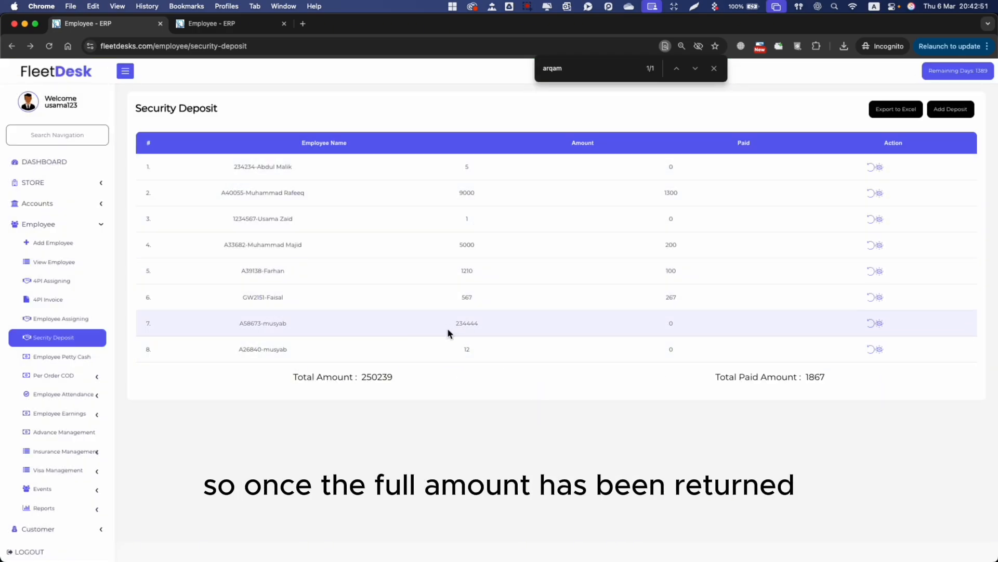
Confirm the employee is gone from the deposit list, then return to his ledger
left_click_drag(229, 168, 317, 325)
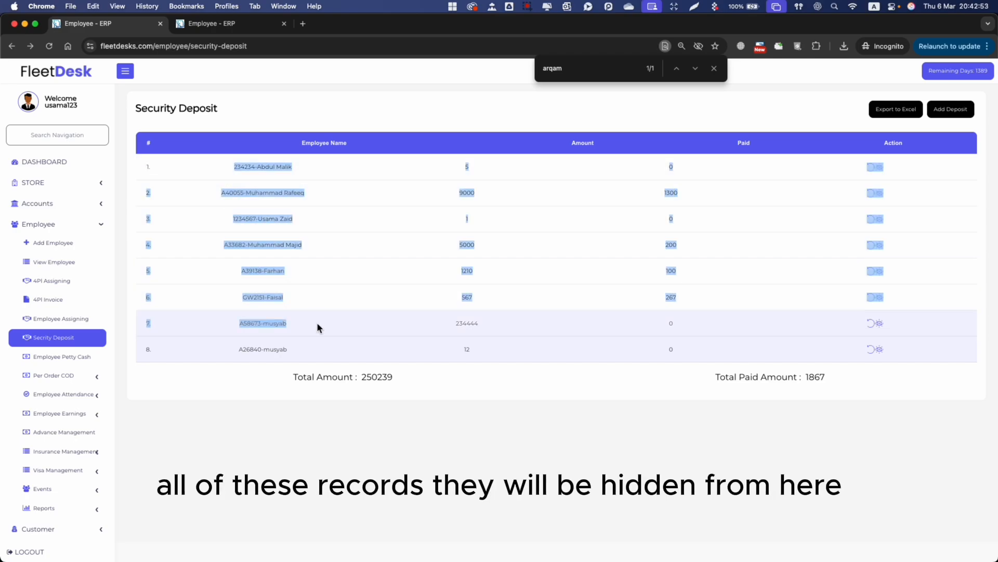
left_click(388, 407)
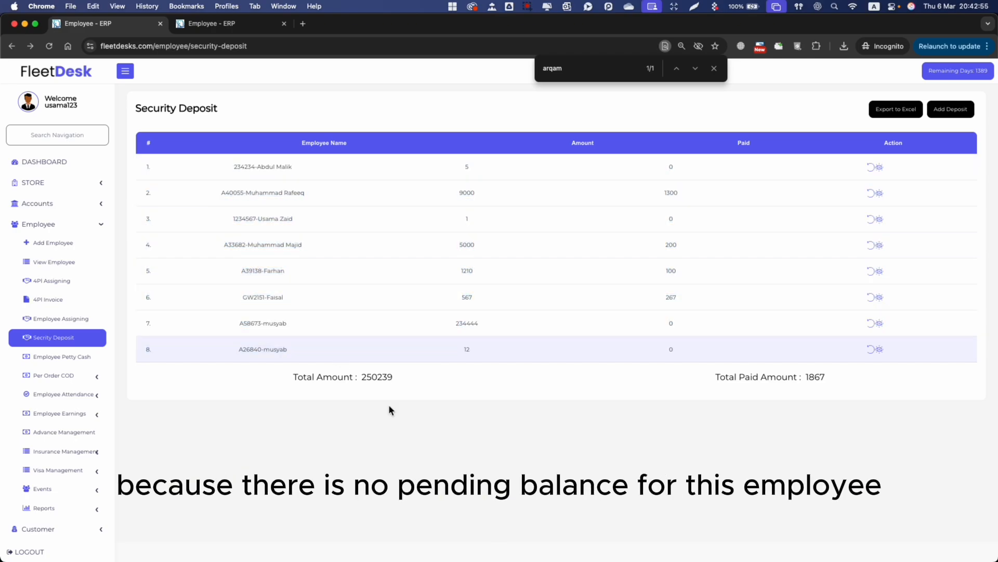
left_click_drag(311, 171, 313, 341)
left_click(300, 305)
left_click(257, 28)
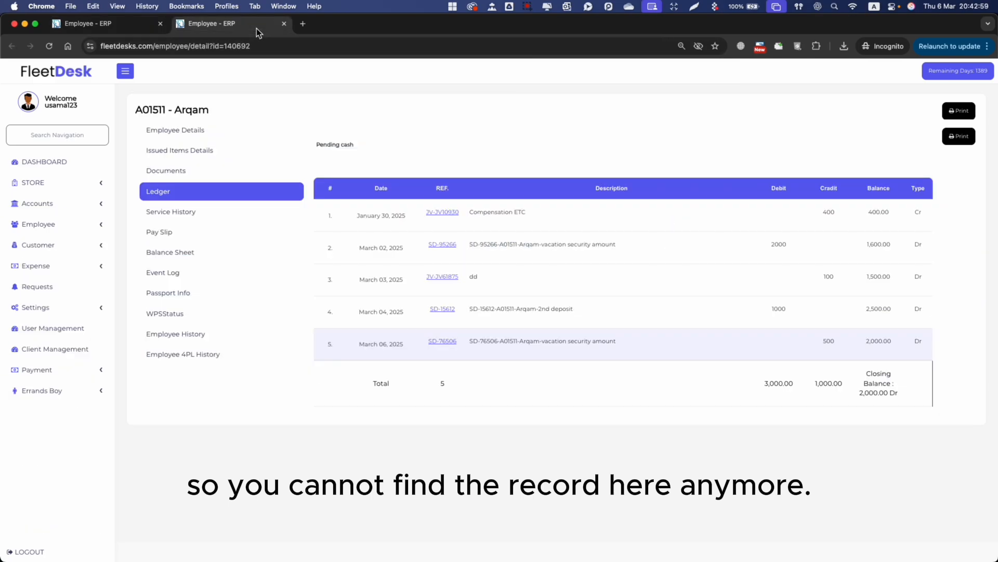
Reload the ledger via Service History and Documents, then check the 2000, 500 and 2500 entries
left_click(208, 212)
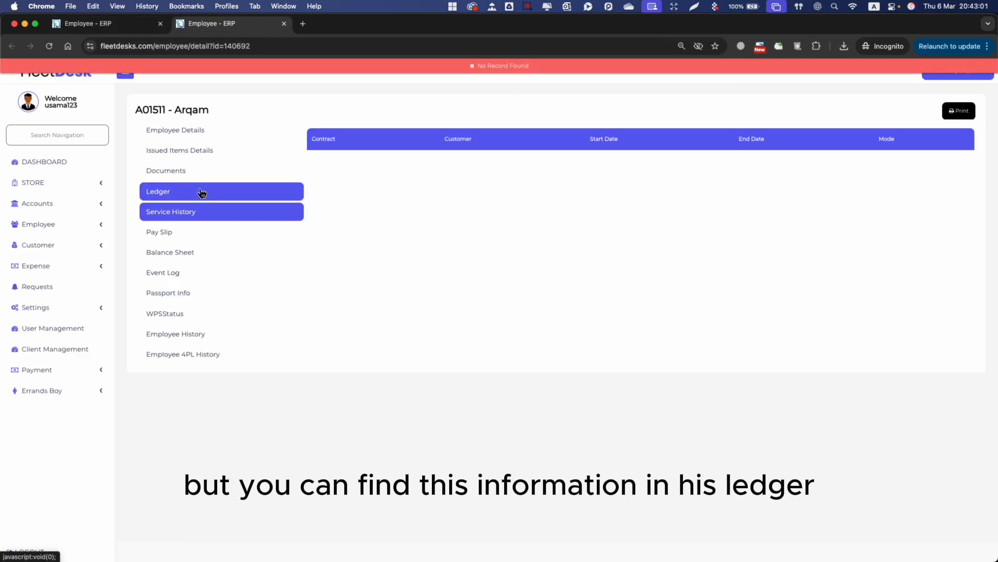
left_click(186, 175)
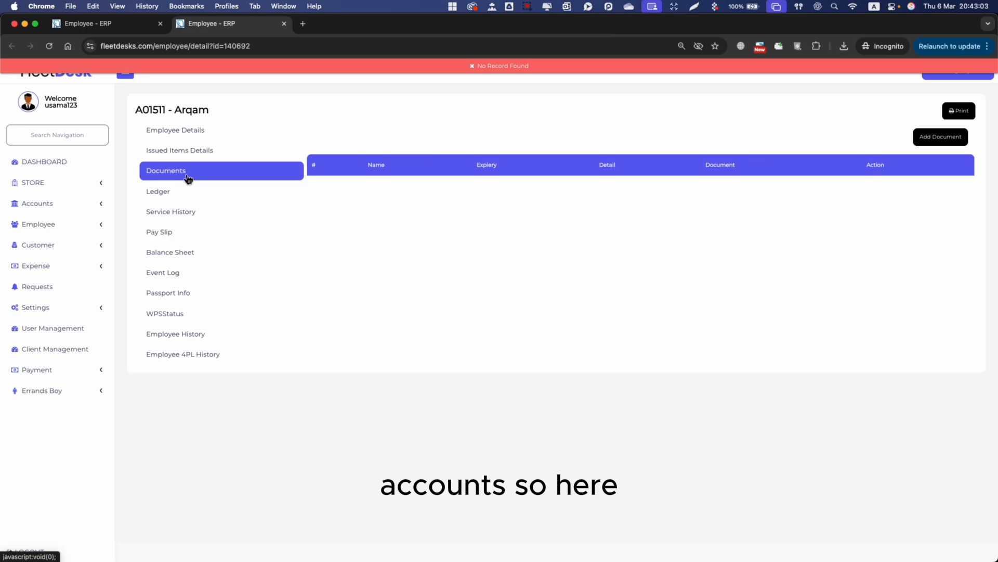
left_click(204, 192)
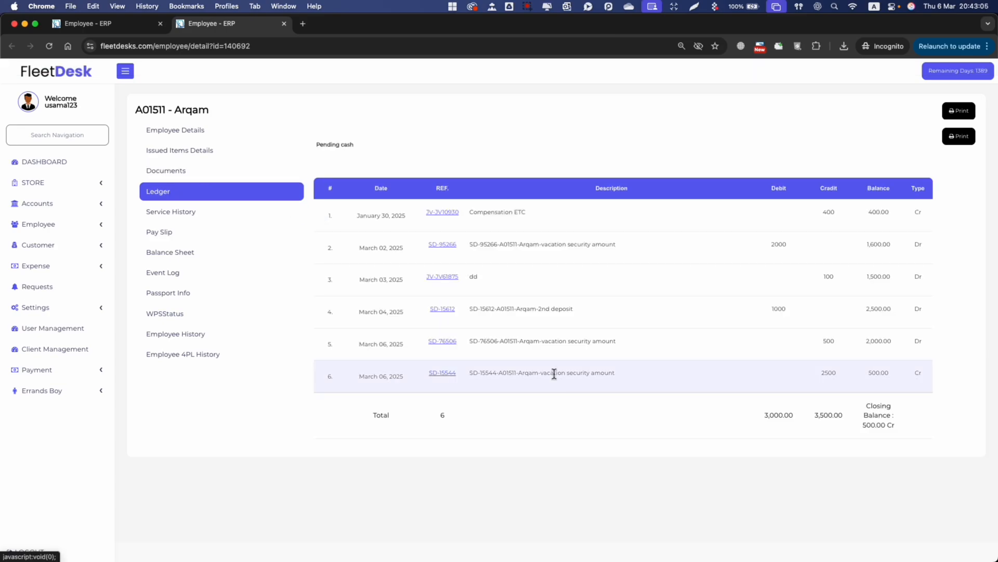
double_click(778, 246)
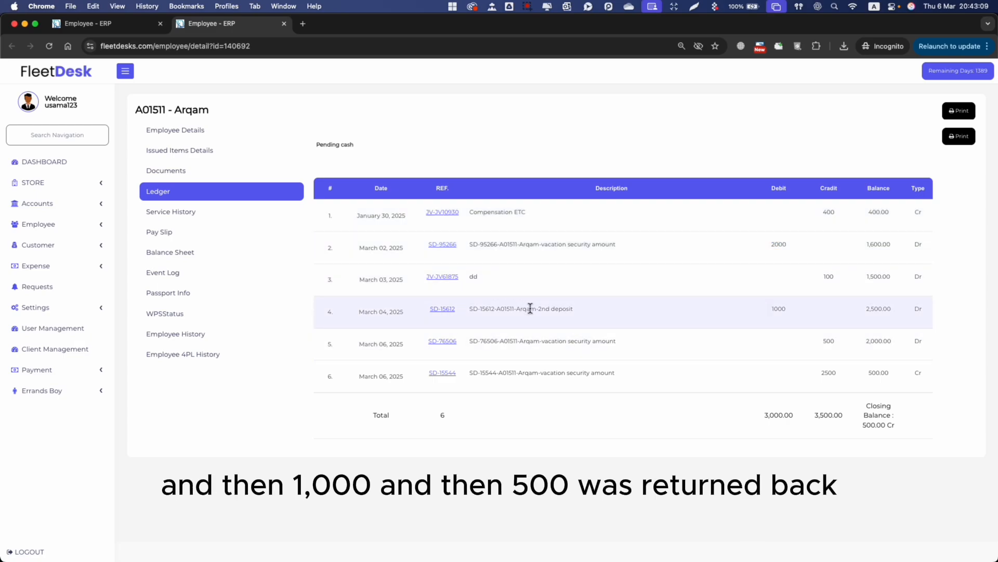
double_click(827, 342)
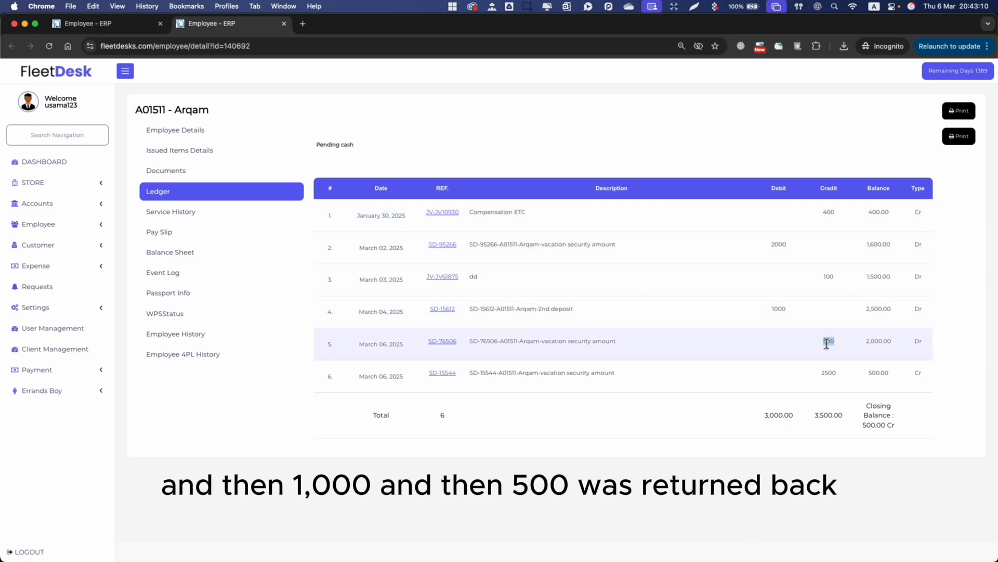
double_click(829, 372)
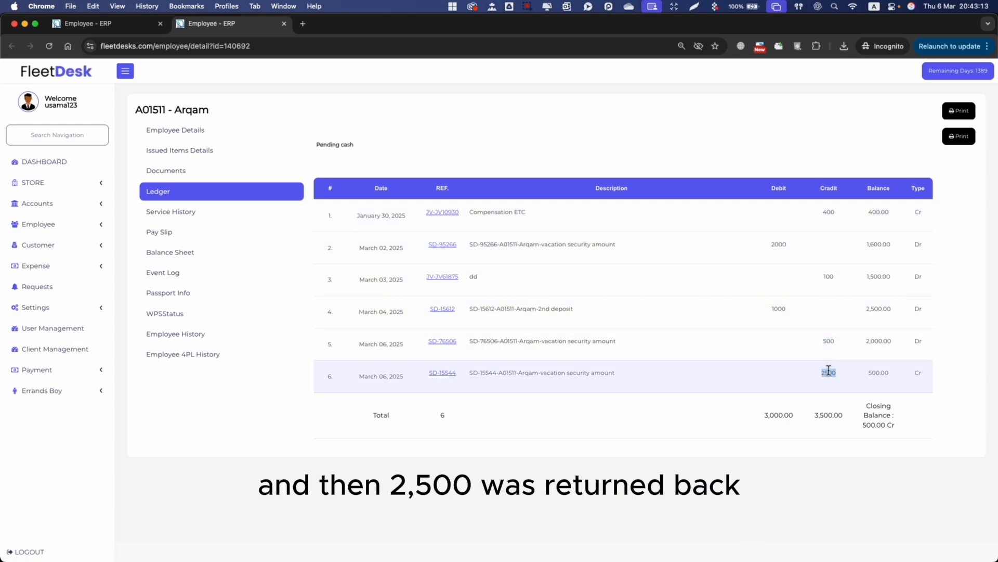